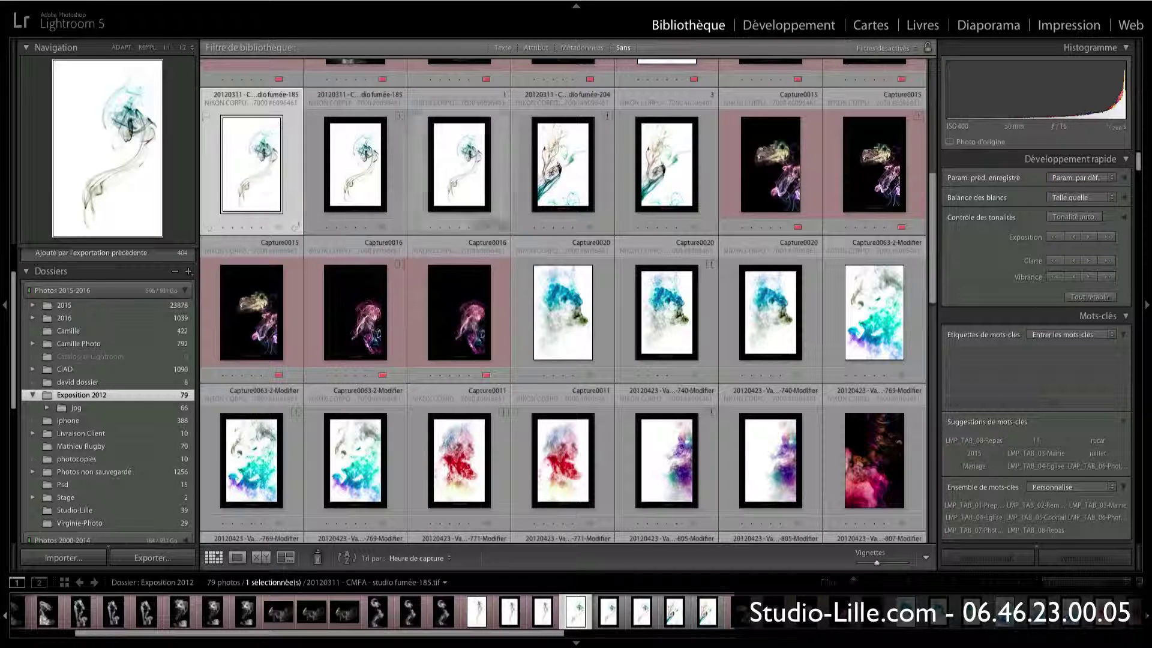
# Step: Select the smoke photos Capture0015 and Capture0020 and start exporting them
pyautogui.press('super')
pyautogui.keyDown('super'); pyautogui.click(775, 172); pyautogui.keyUp('super')
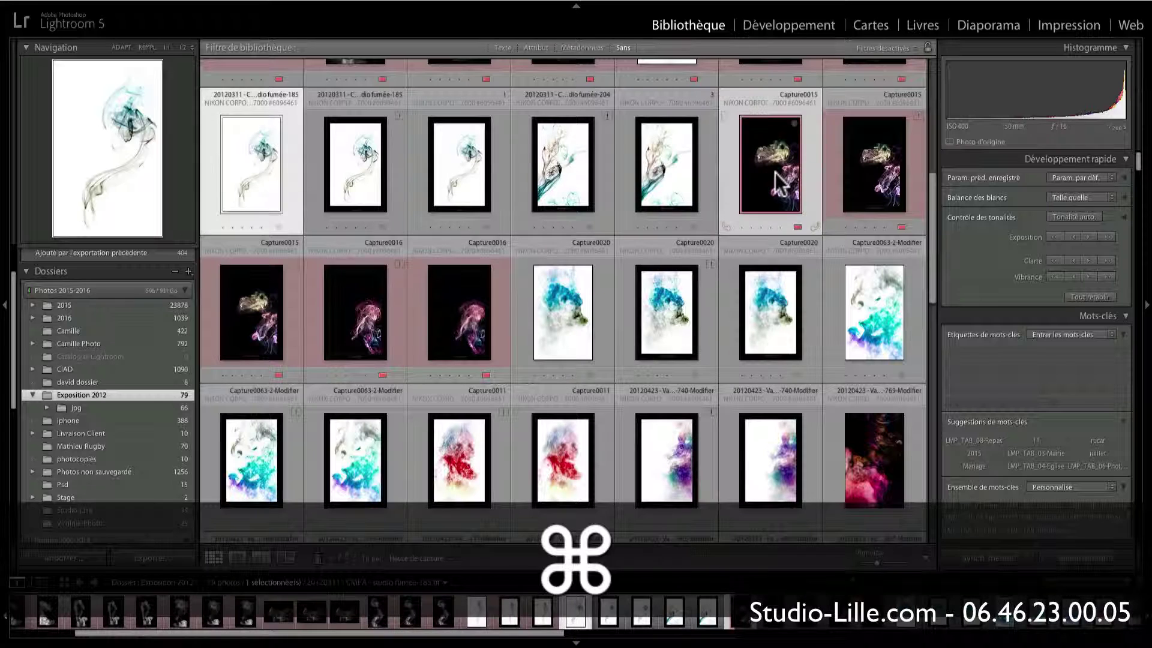
pyautogui.keyDown('super'); pyautogui.click(583, 306); pyautogui.keyUp('super')
pyautogui.keyDown('super'); pyautogui.click(582, 306); pyautogui.keyUp('super')
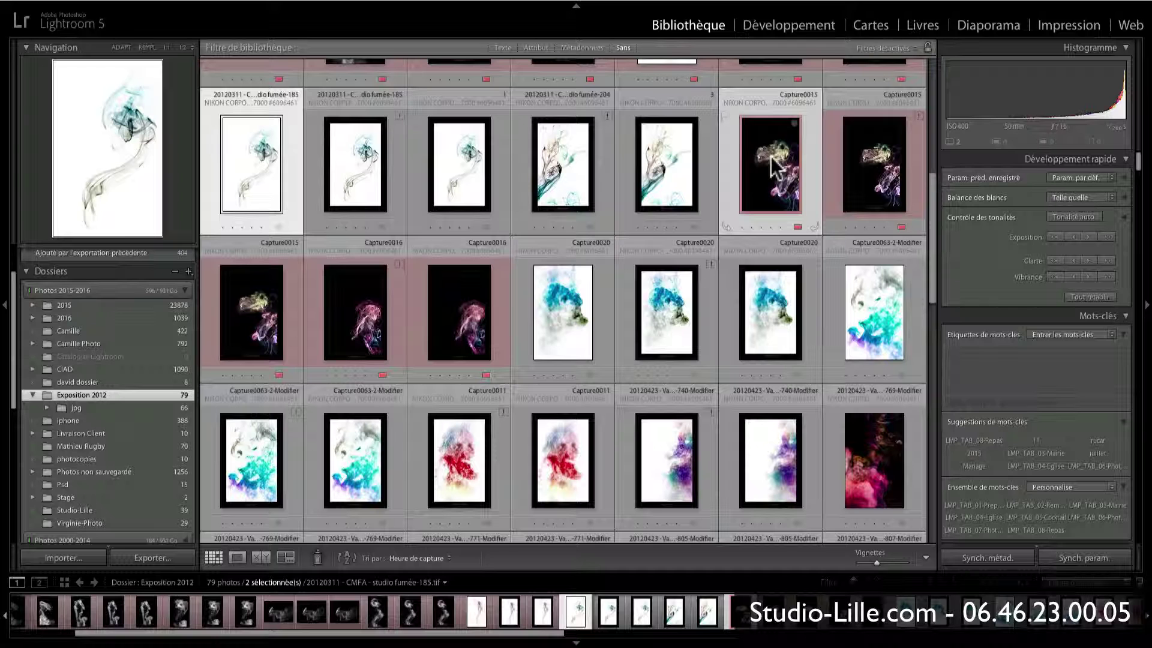
pyautogui.rightClick(771, 157)
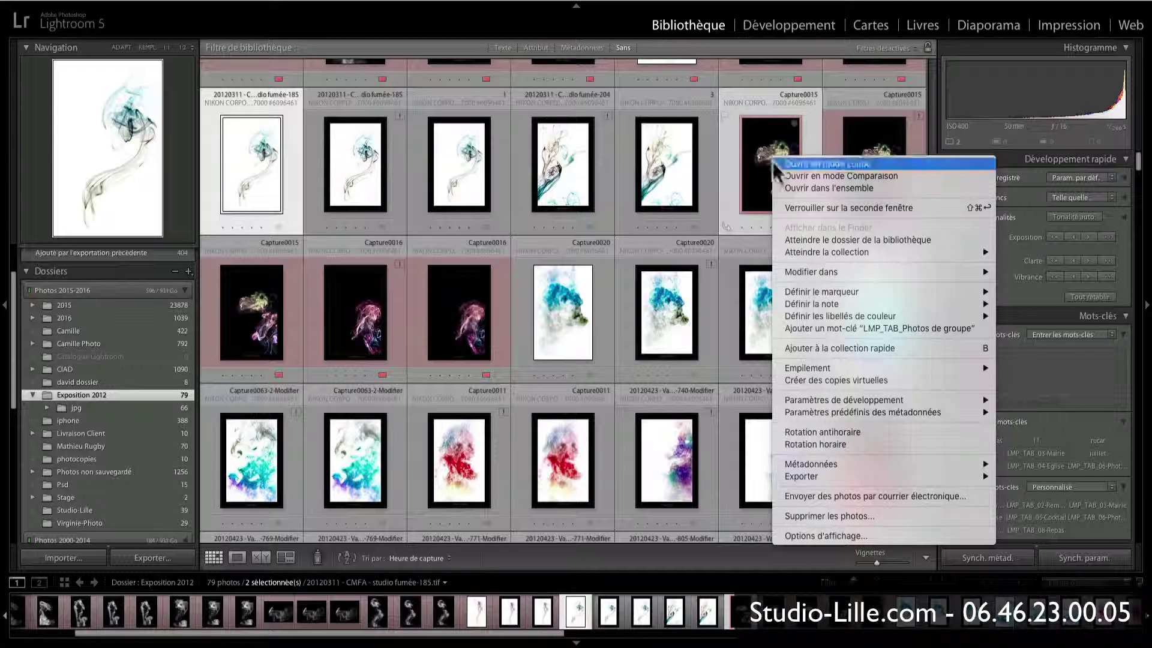
pyautogui.moveTo(852, 476)
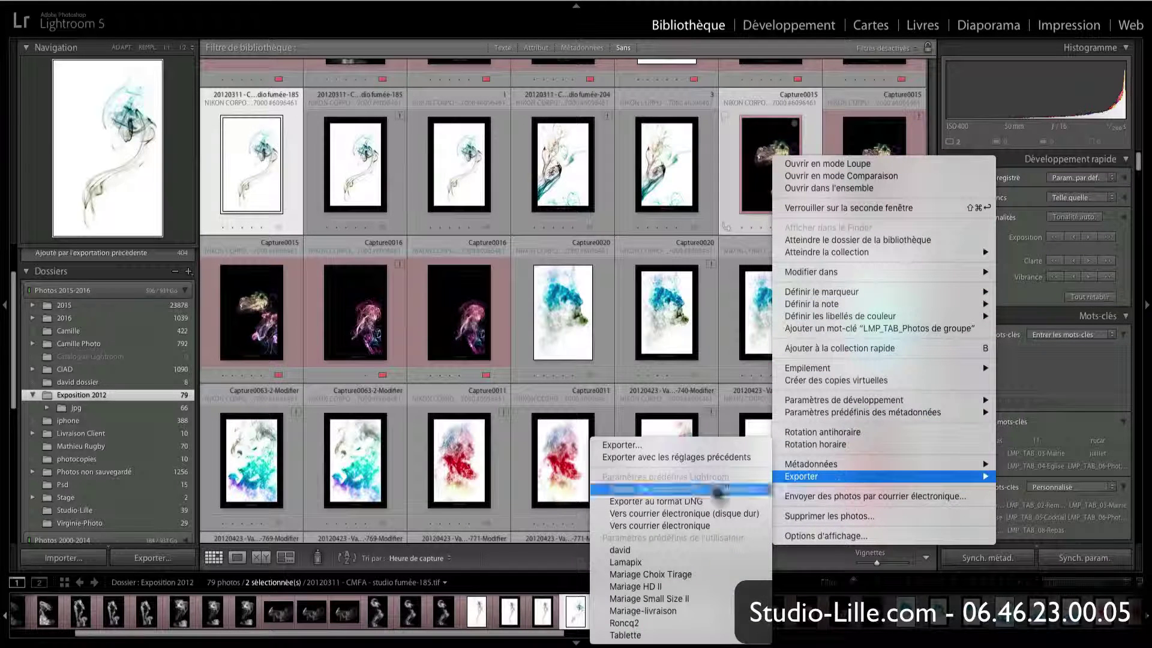
pyautogui.click(683, 444)
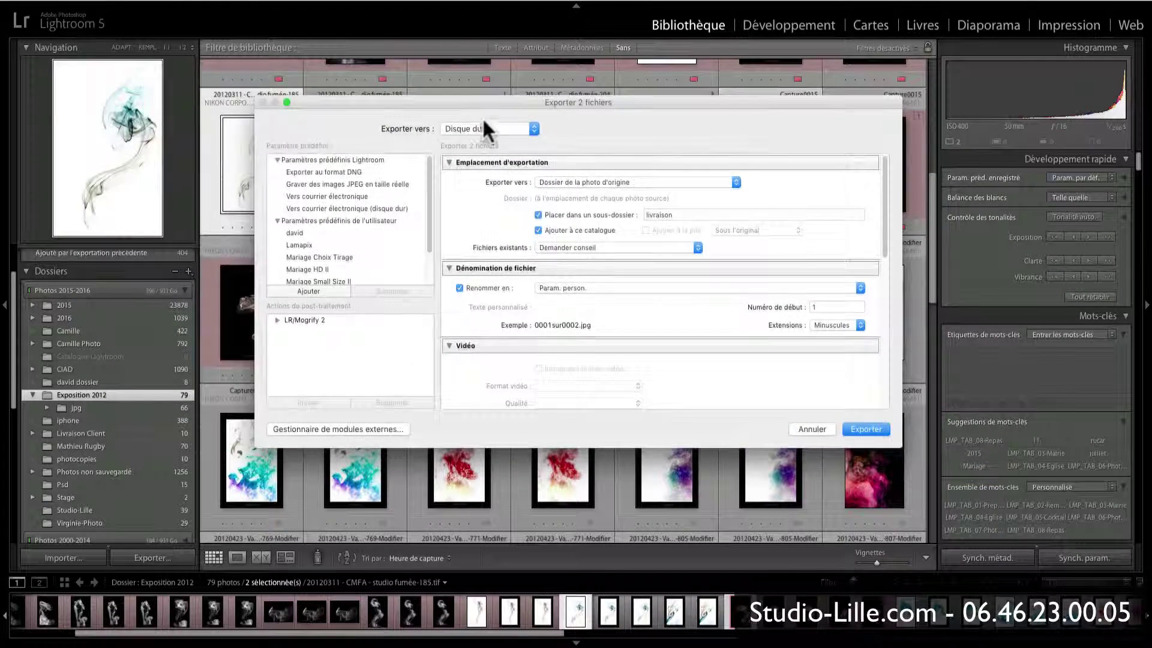
# Step: Set the export to Disque dur with the location set to Dossier spécifique
pyautogui.click(471, 129)
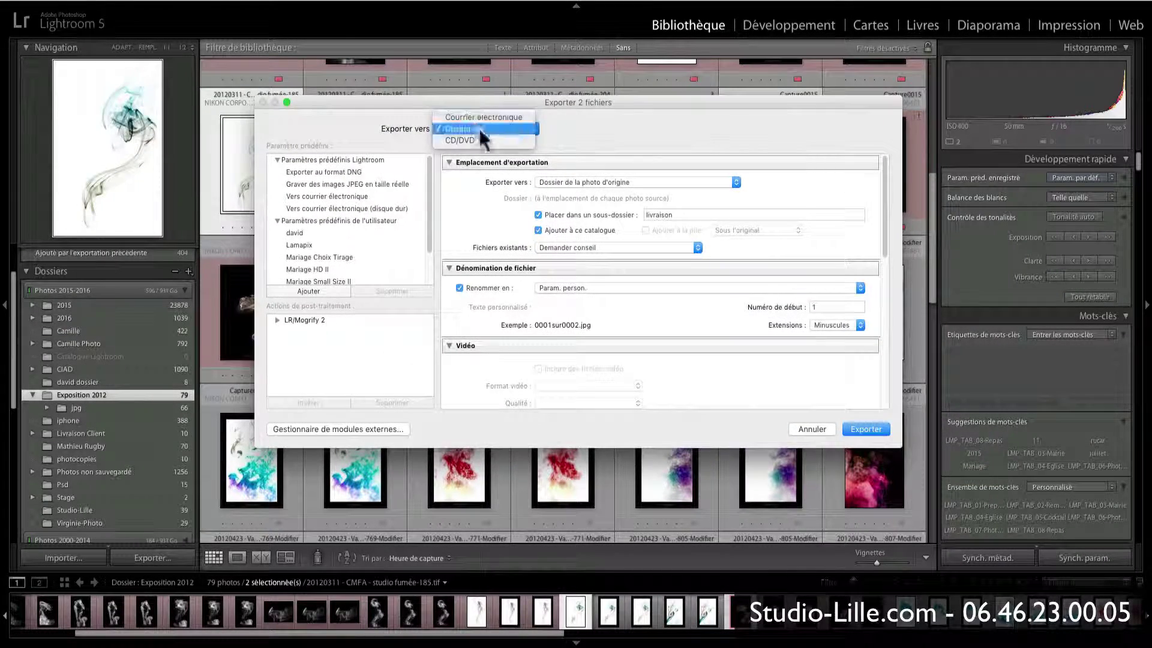
pyautogui.click(465, 128)
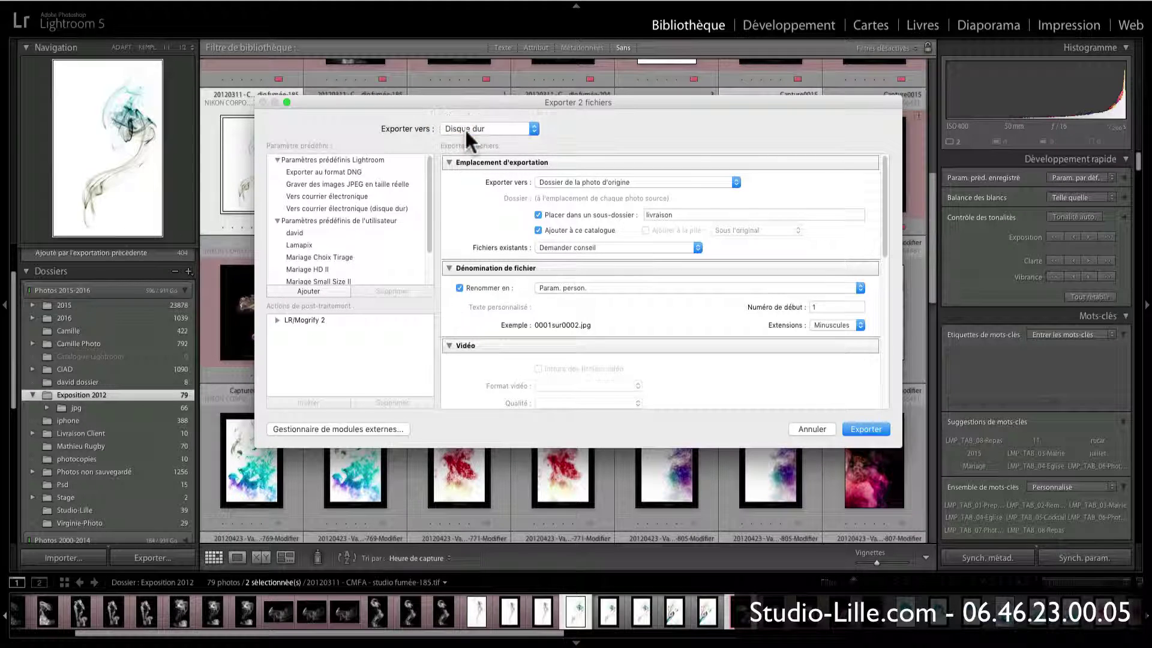
pyautogui.click(566, 181)
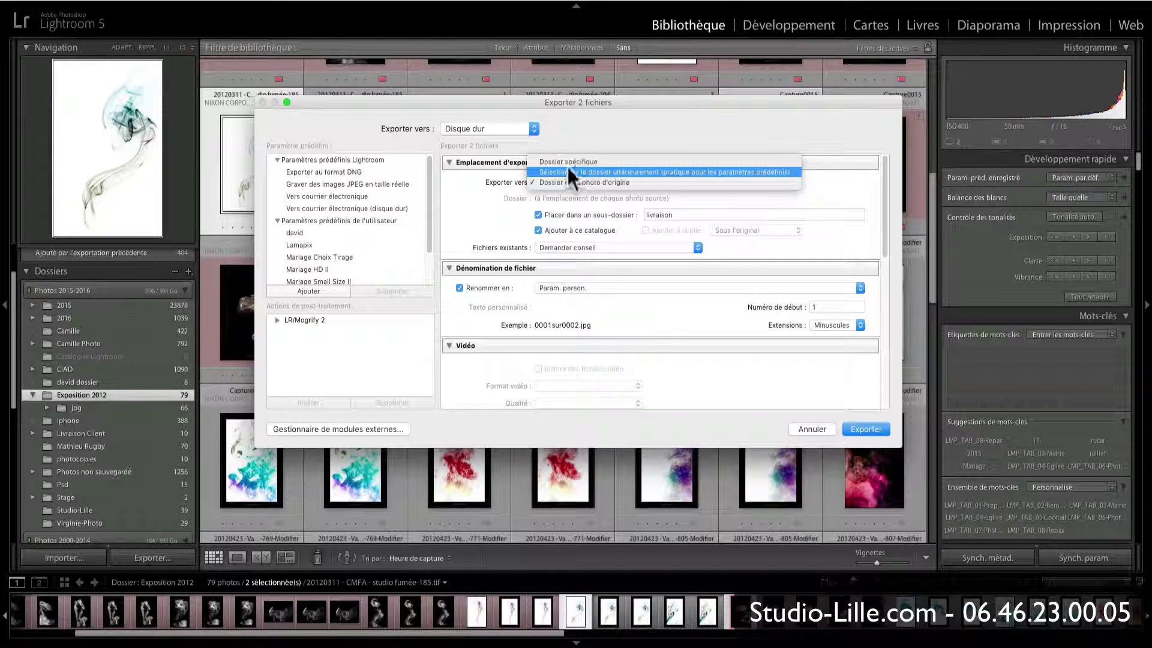
pyautogui.click(568, 161)
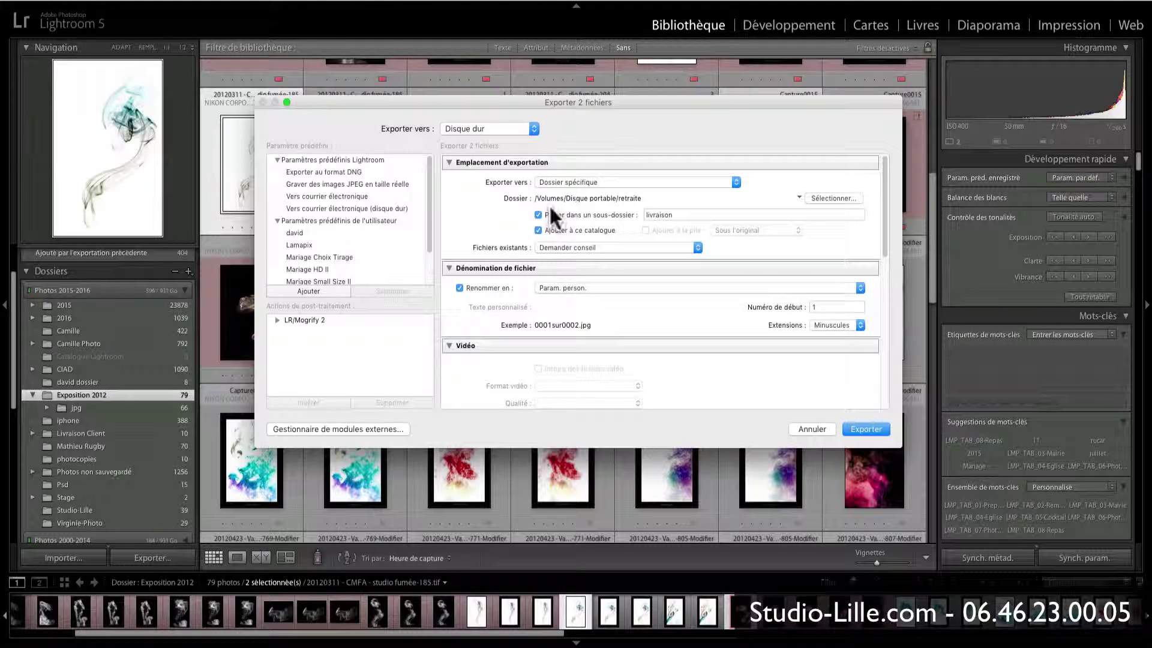
# Step: Review the export settings, switching file renaming off and back on
pyautogui.scroll(-1, 507, 227)
pyautogui.scroll(-5, 523, 205)
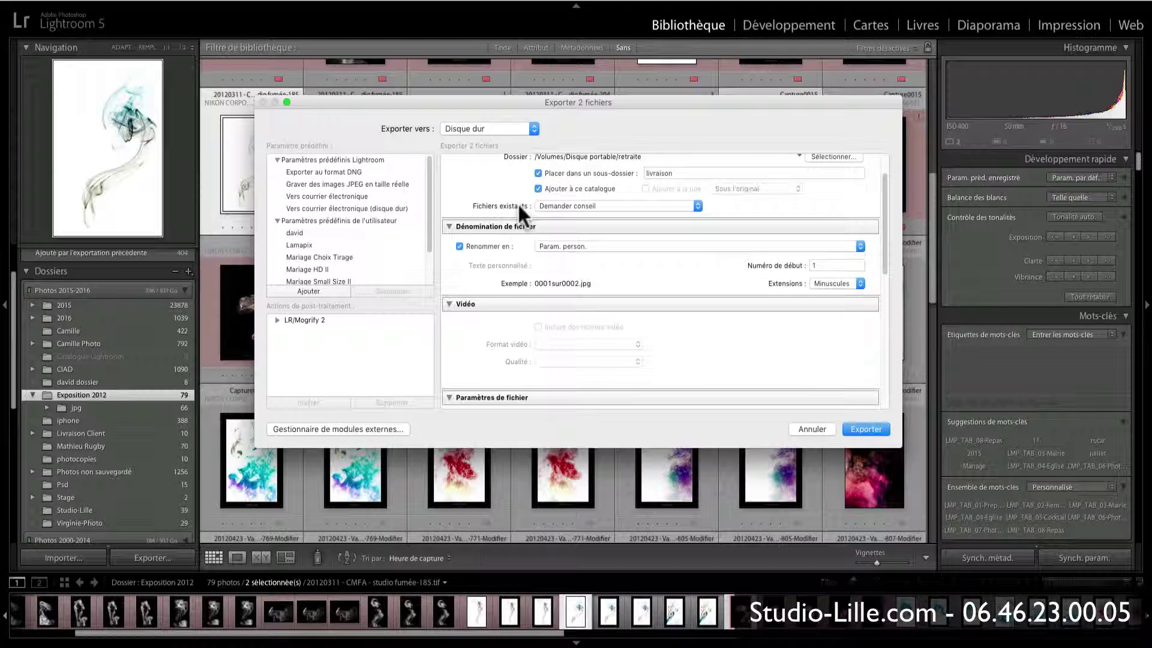
pyautogui.scroll(-1, 517, 203)
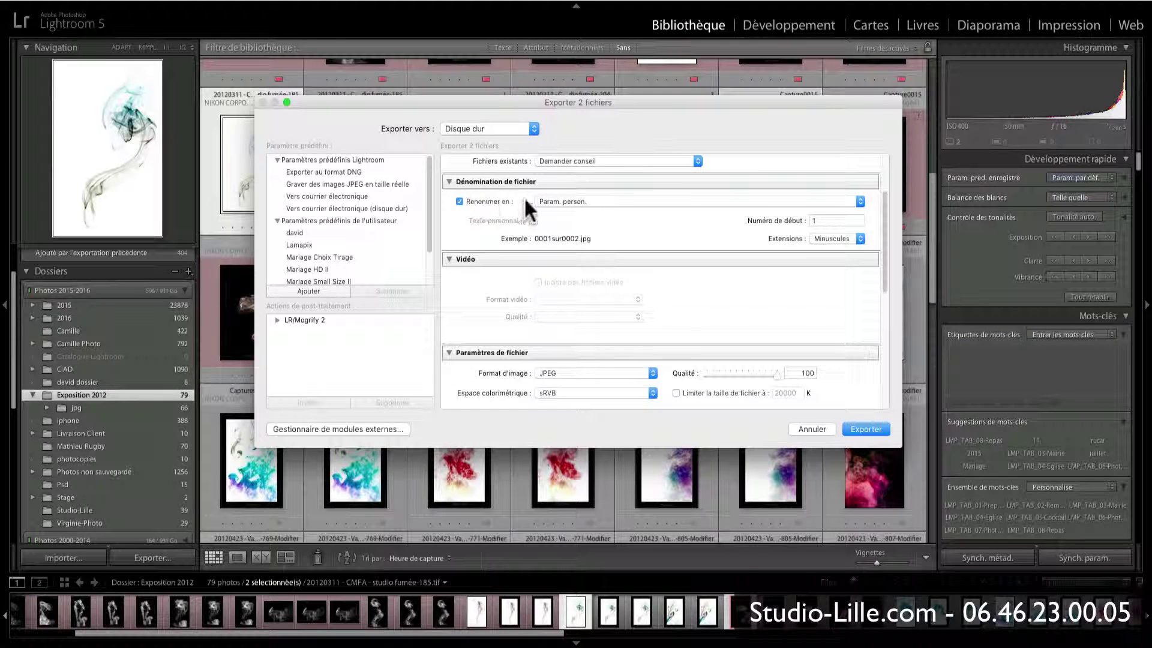
pyautogui.click(476, 198)
pyautogui.click(476, 198)
pyautogui.scroll(-8, 478, 241)
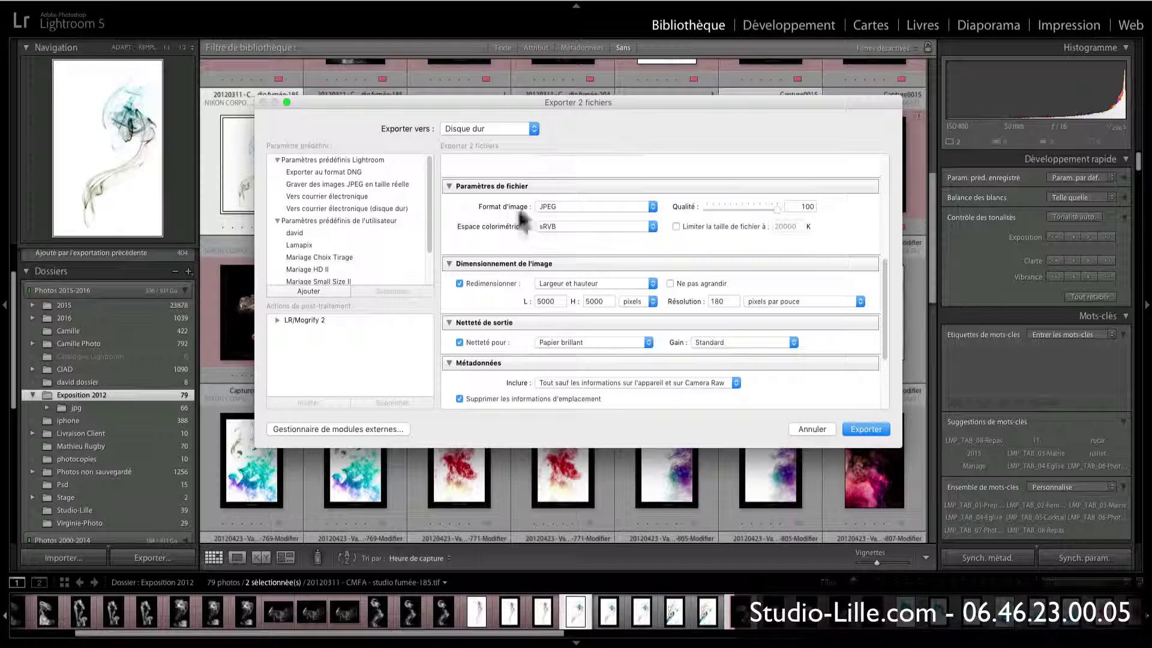
pyautogui.scroll(3, 520, 200)
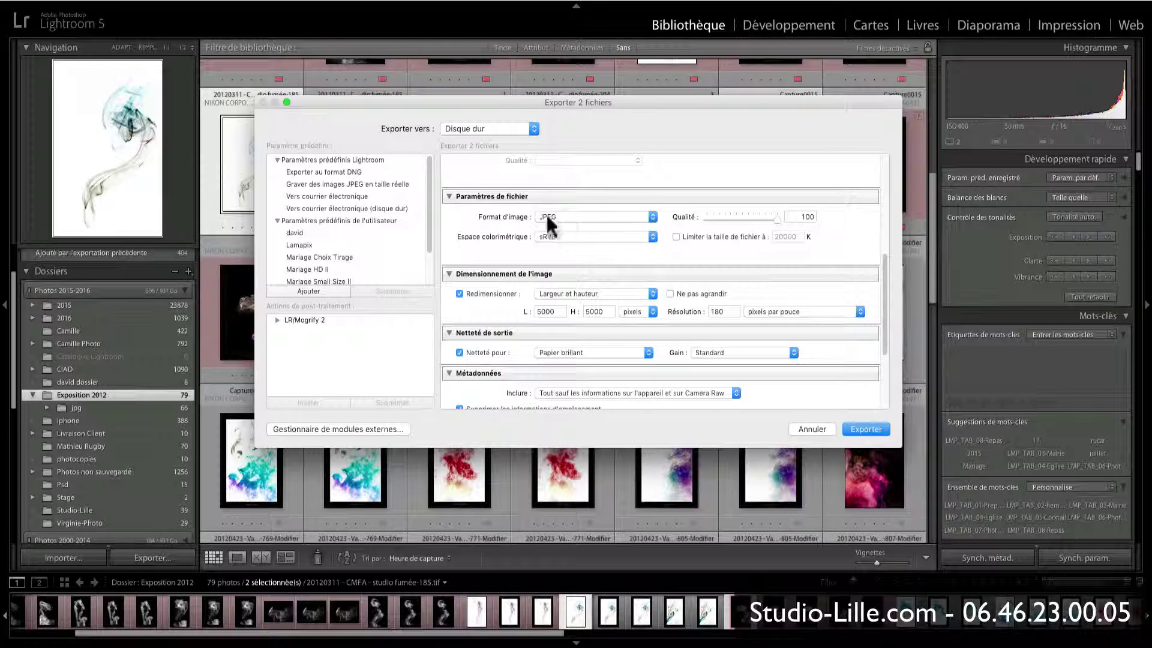
# Step: Set the image format to TIFF and keep the Adobe RVB (1998) colour space
pyautogui.click(547, 218)
pyautogui.click(560, 233)
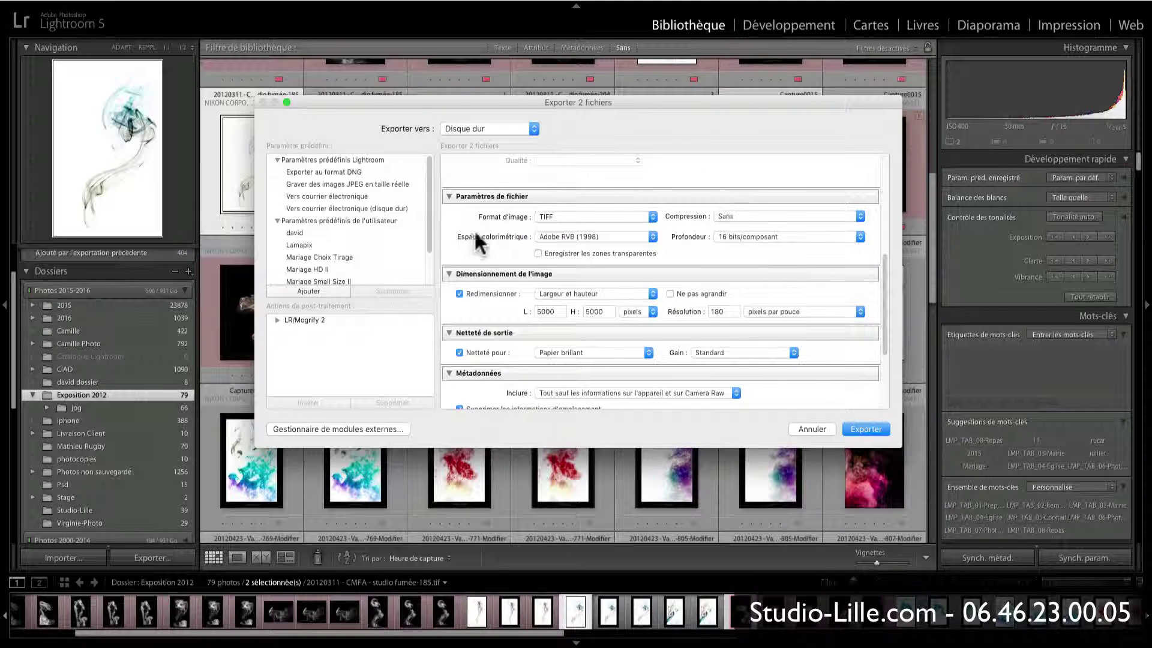
pyautogui.click(578, 235)
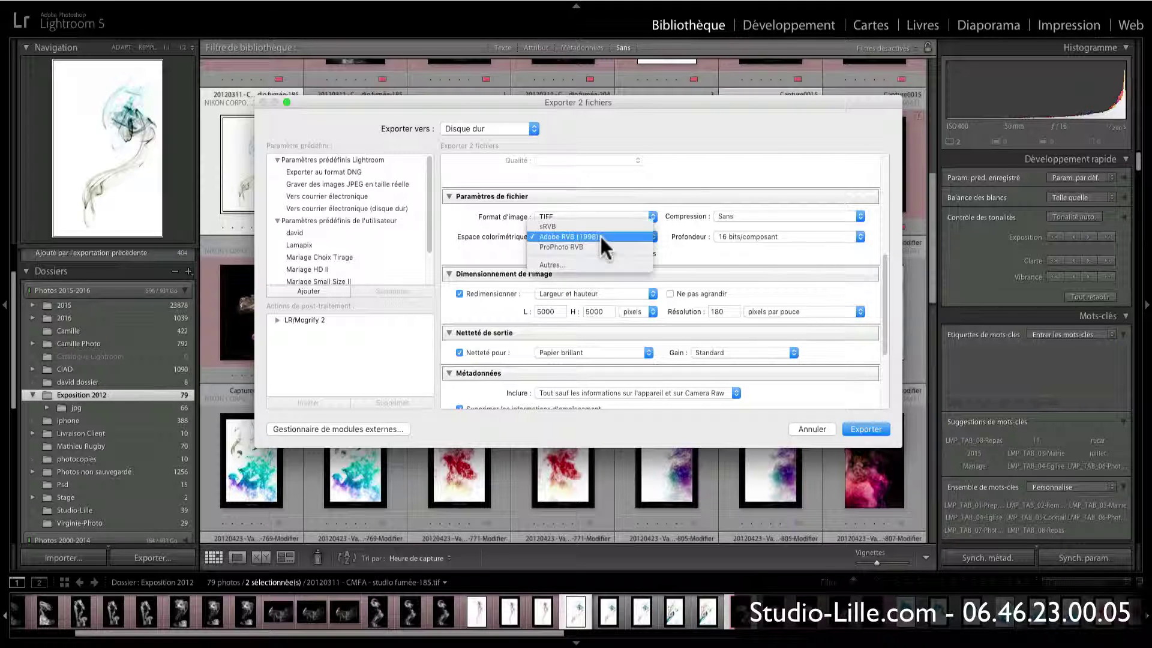
pyautogui.click(592, 235)
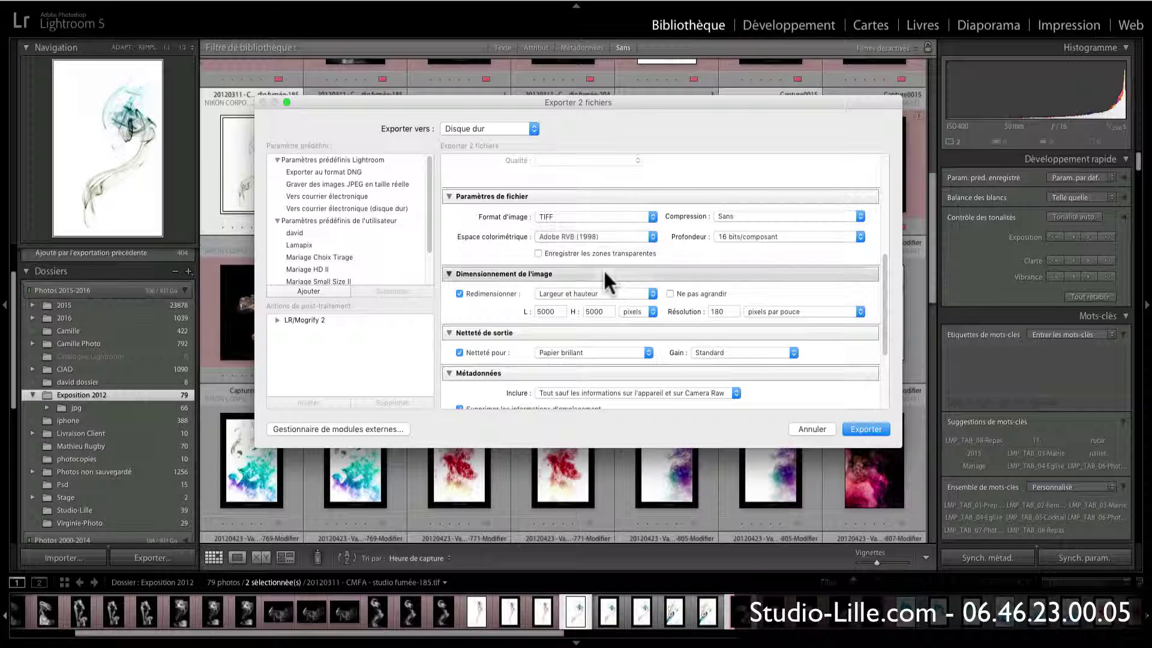
pyautogui.click(734, 237)
pyautogui.click(736, 235)
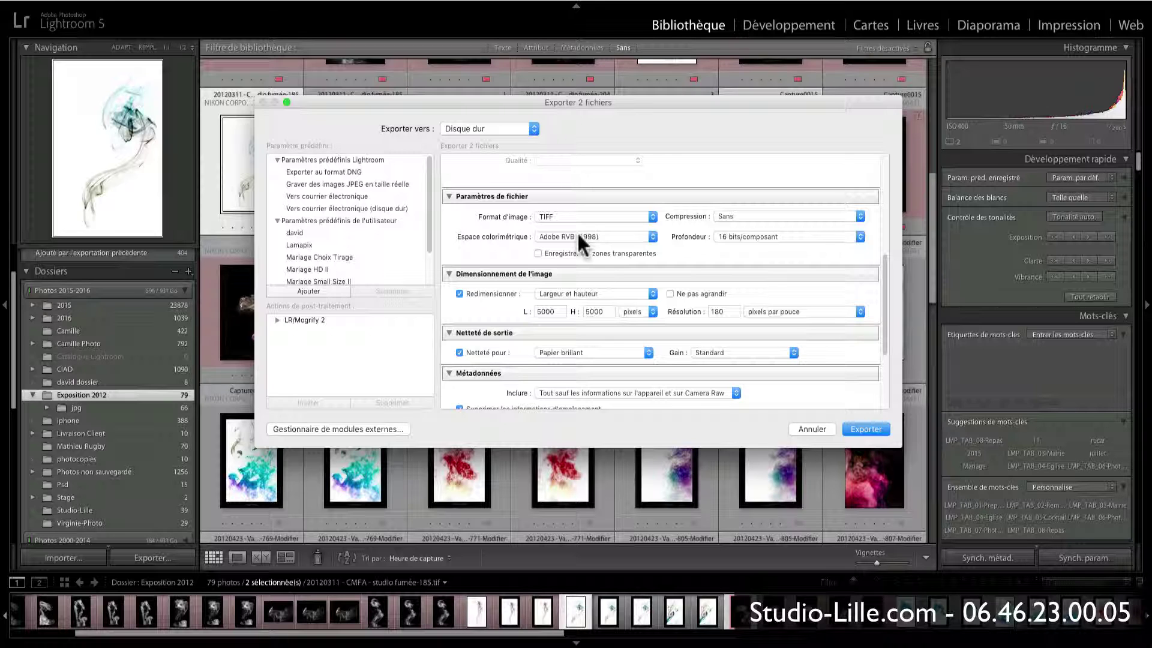
# Step: Export at full size without resizing and turn off output sharpening
pyautogui.click(466, 294)
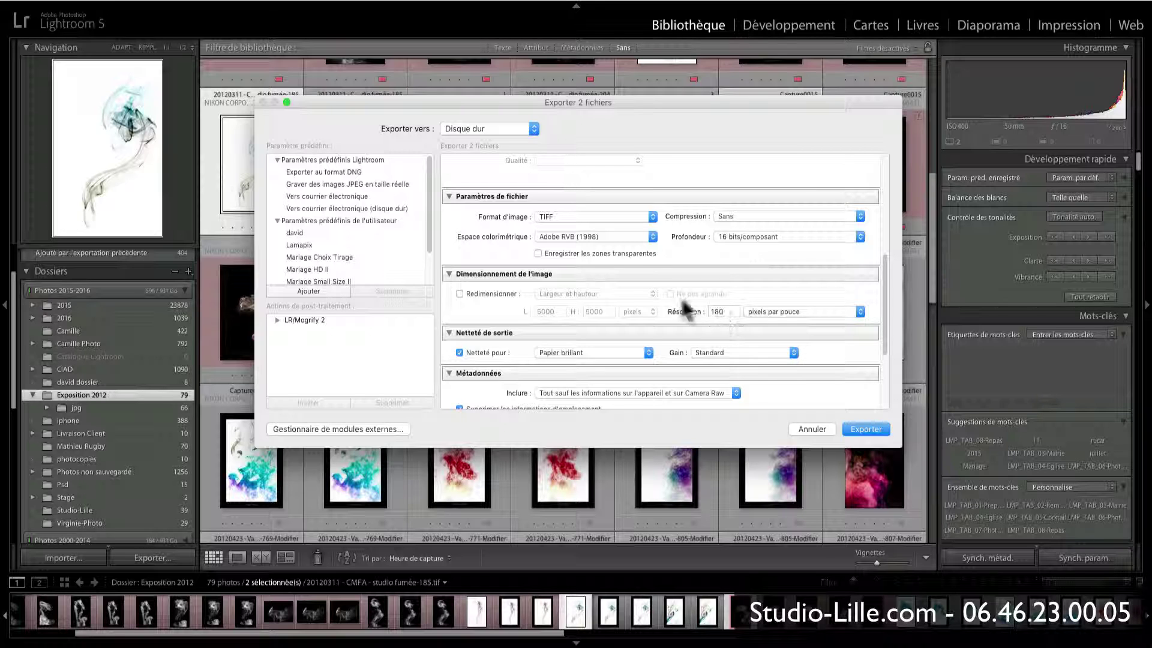
pyautogui.scroll(-1, 582, 264)
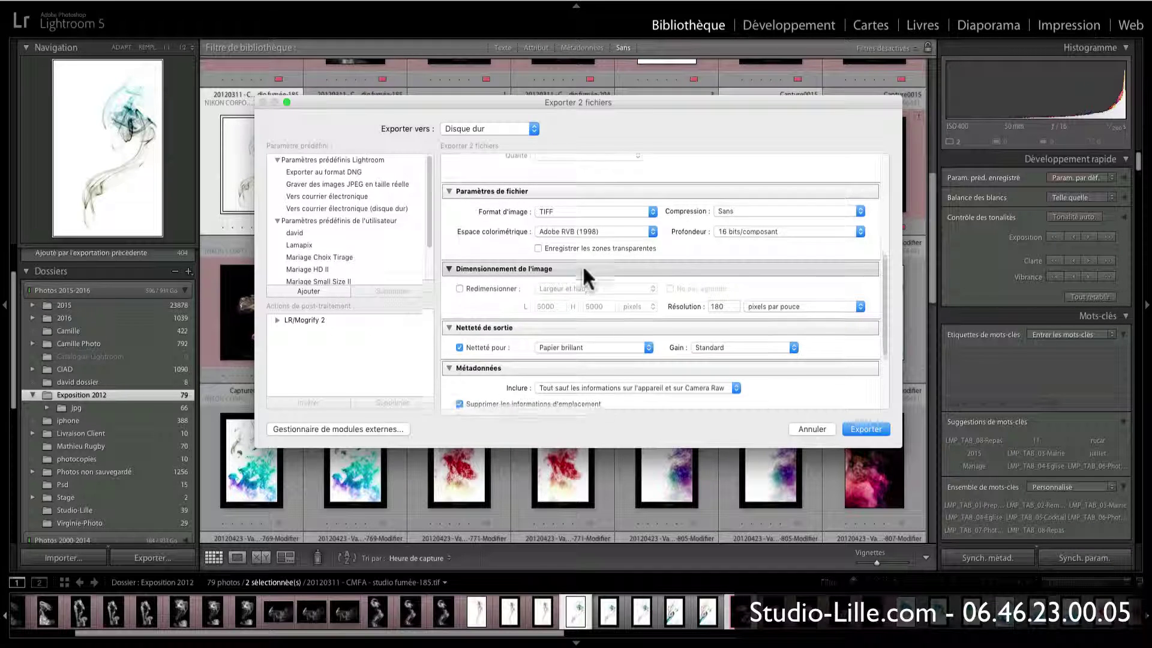
pyautogui.click(460, 340)
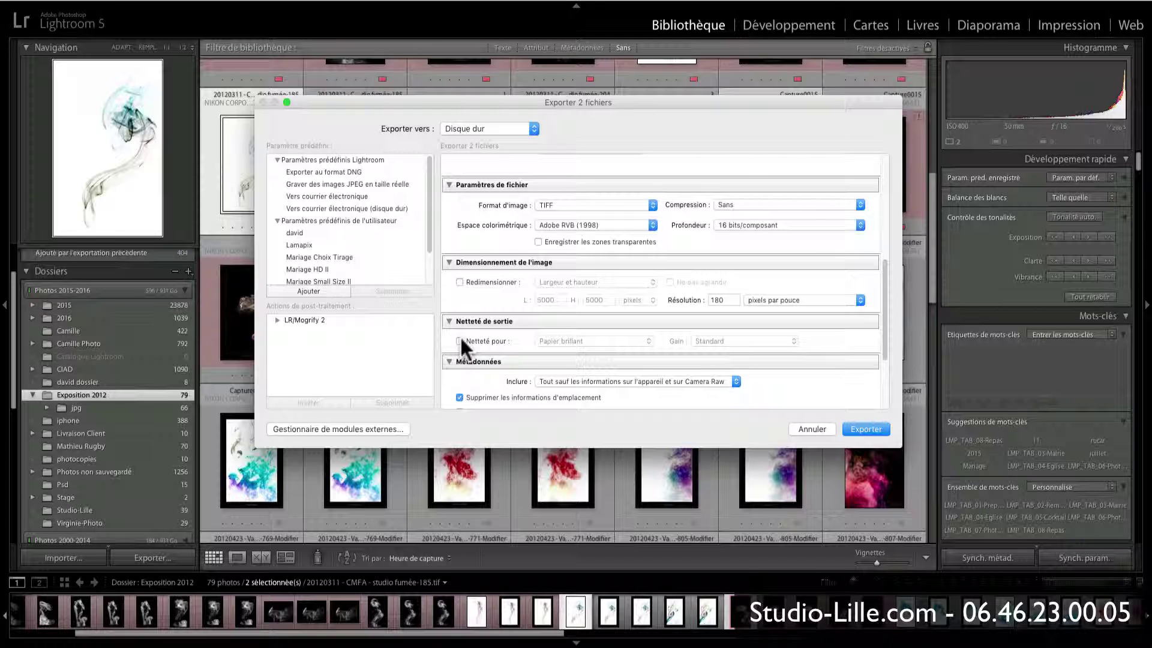
pyautogui.scroll(-4, 499, 305)
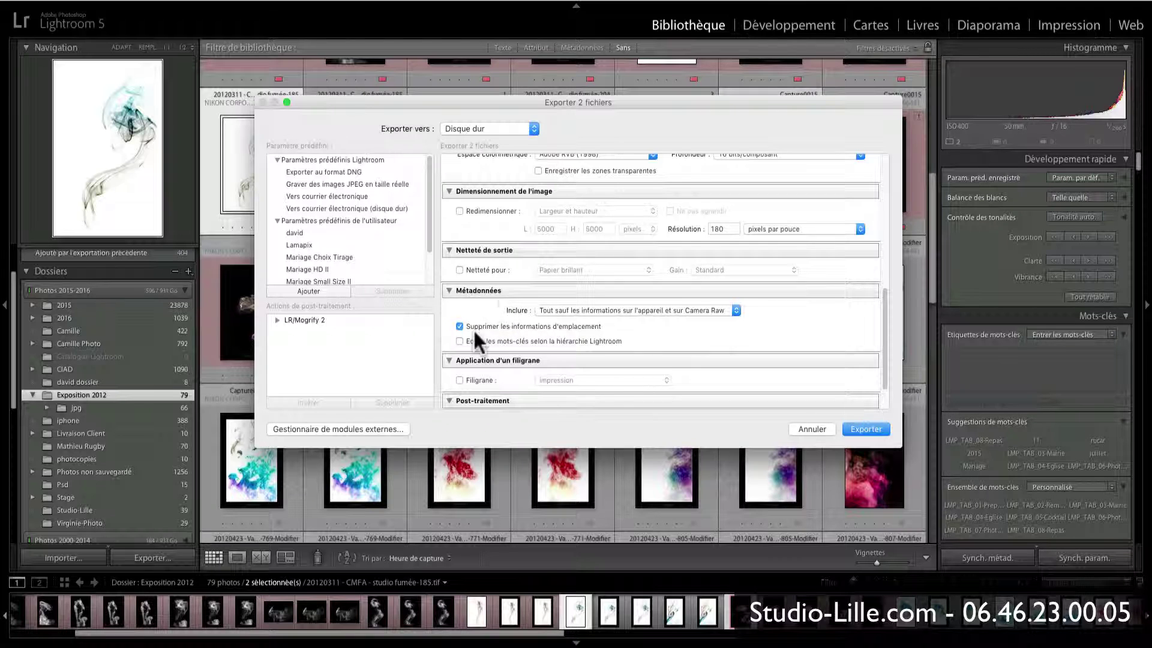
pyautogui.scroll(-3, 695, 305)
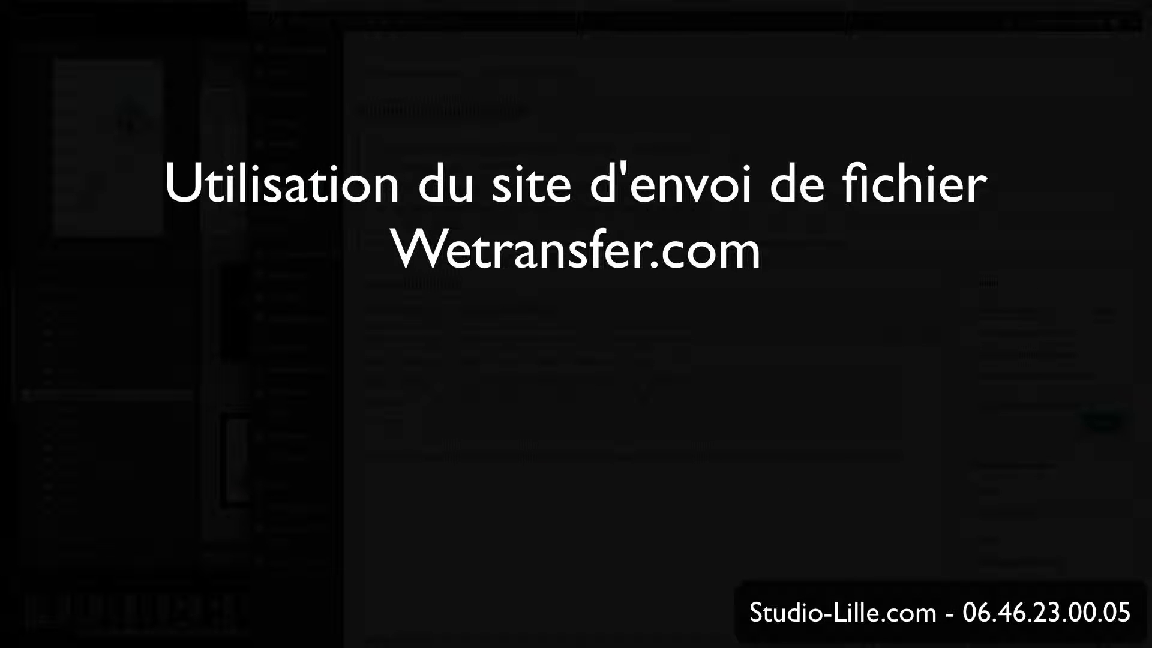
# Step: Open a new Safari tab and load wetransfer
pyautogui.press('super+t')
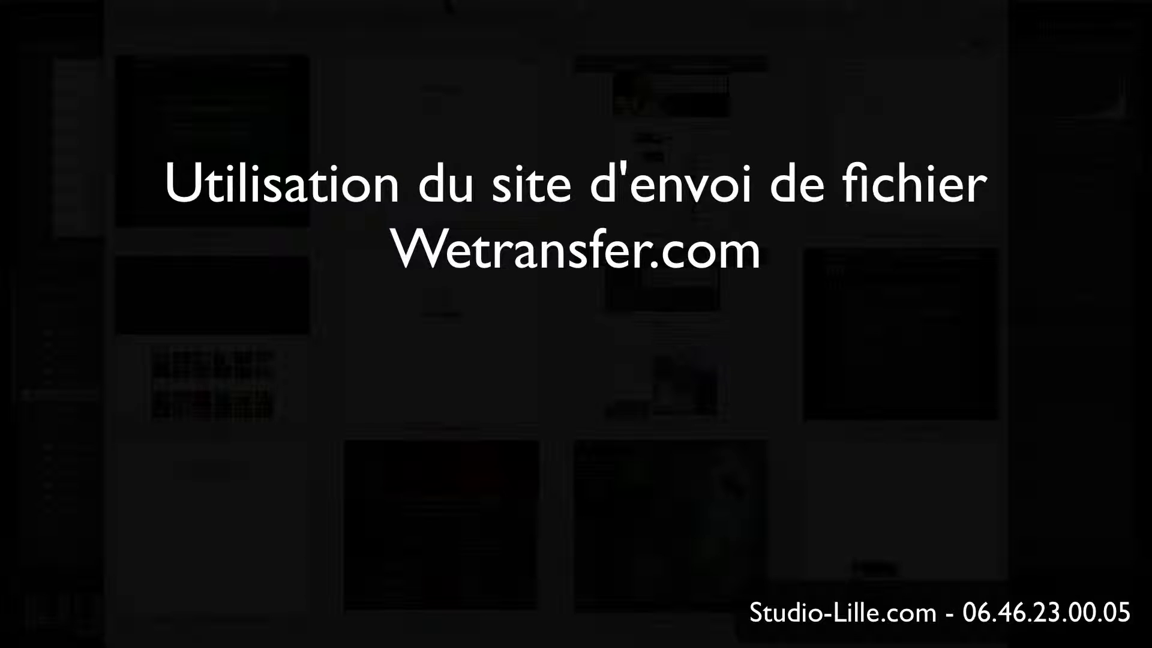
pyautogui.write('wetran')
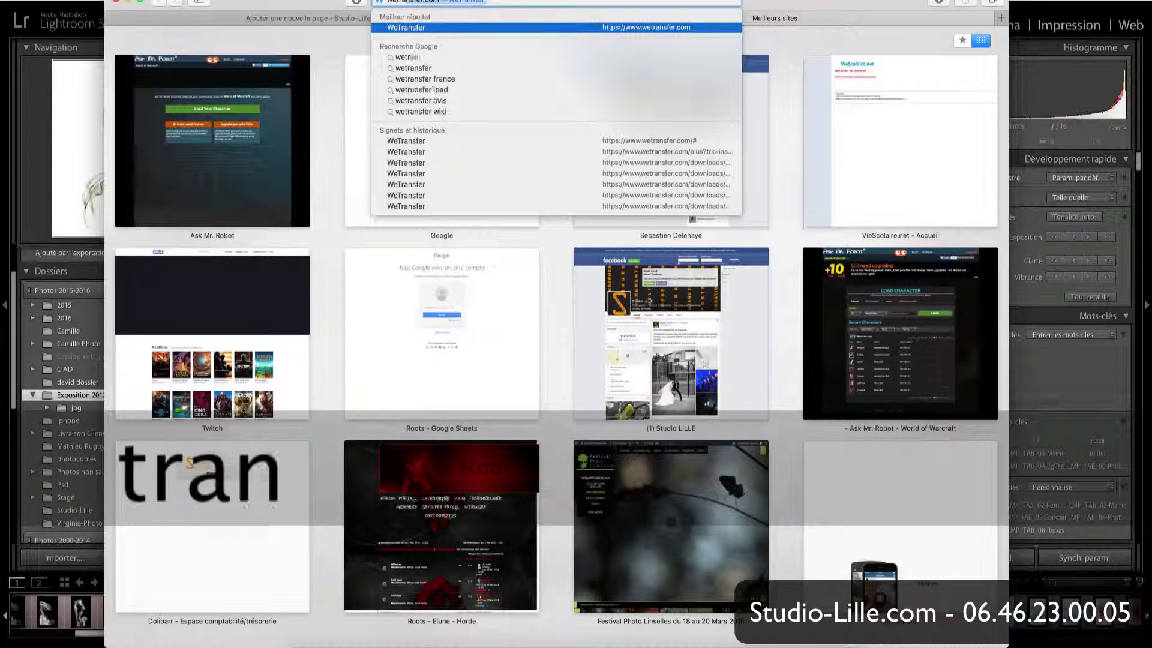
pyautogui.write('sfer')
pyautogui.press('Return')
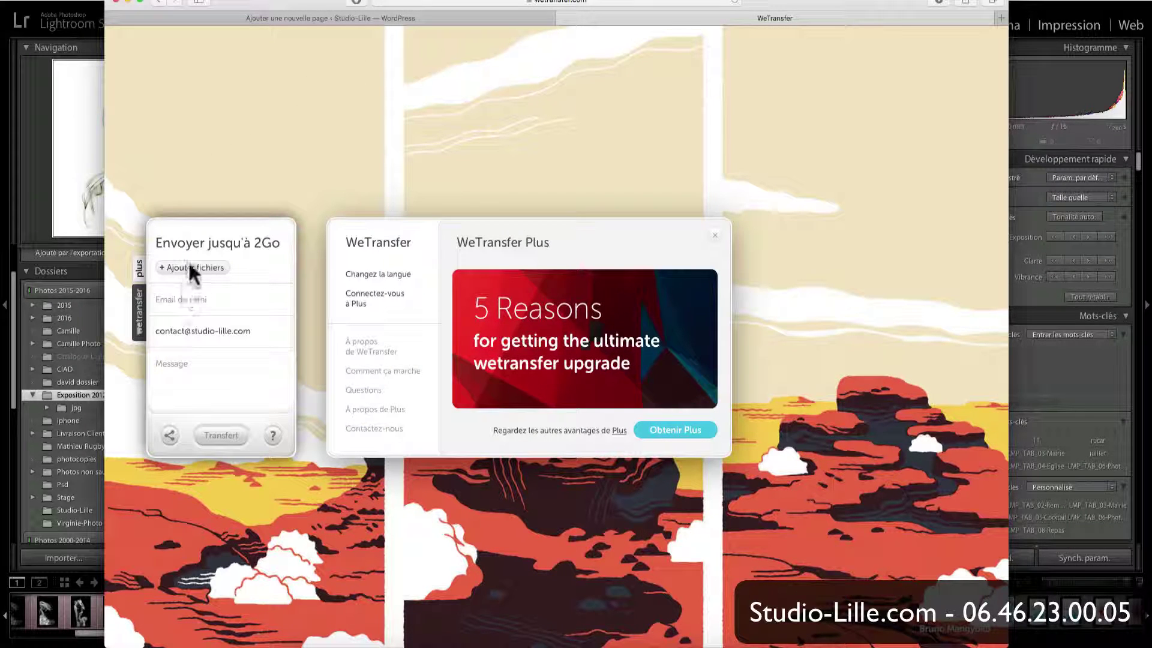
# Step: Enter the studio's e-mail as recipient and the message '40x60 sur papier sutdio lille 260 lustré'
pyautogui.click(178, 296)
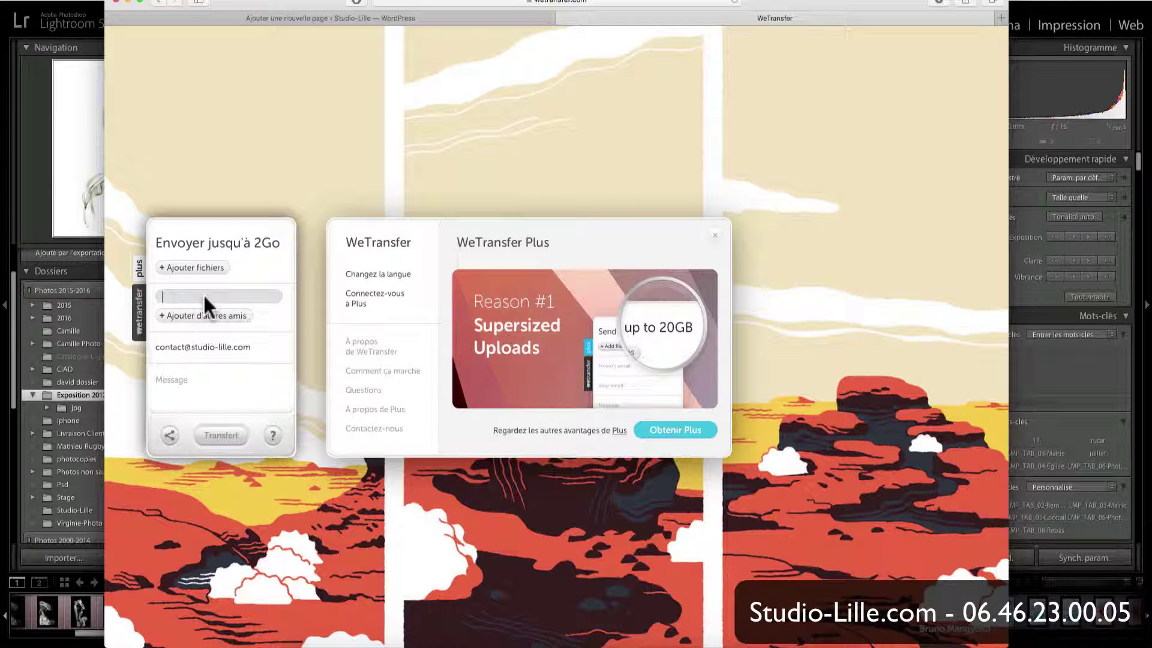
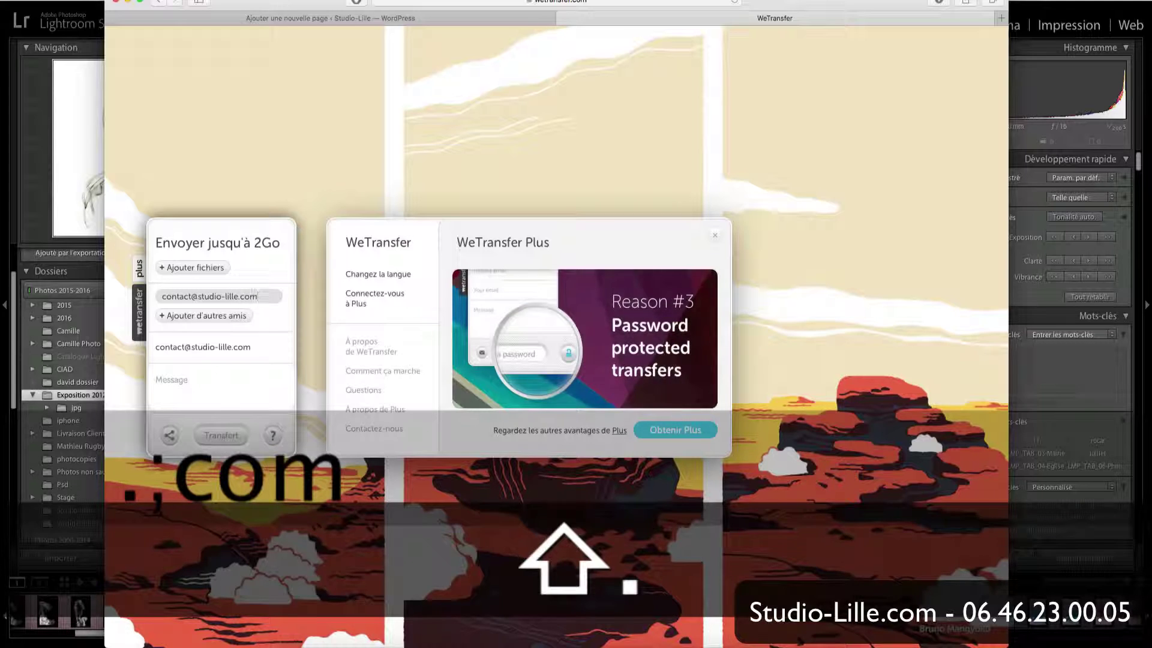
pyautogui.click(180, 377)
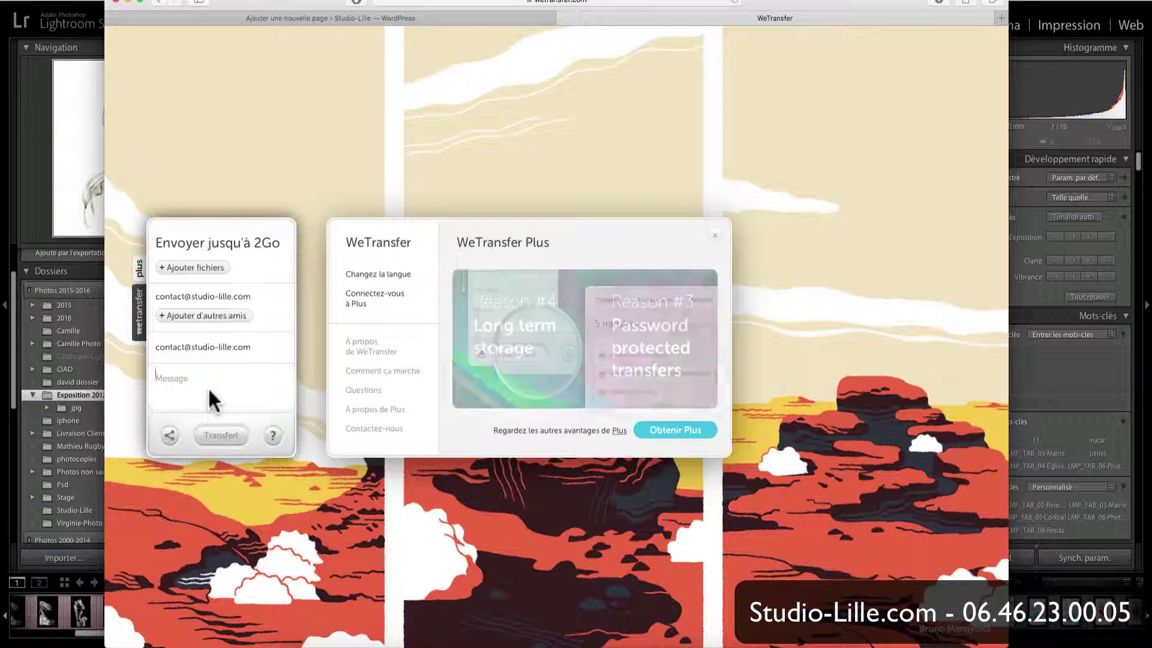
pyautogui.write('40x')
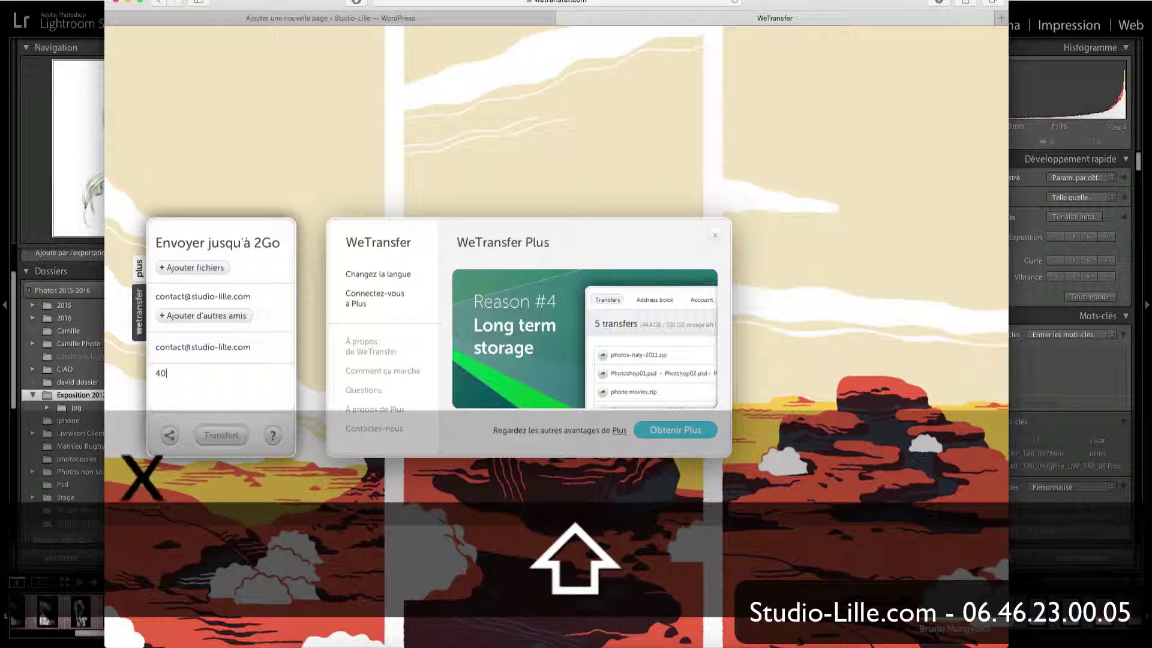
pyautogui.write('60 sur ')
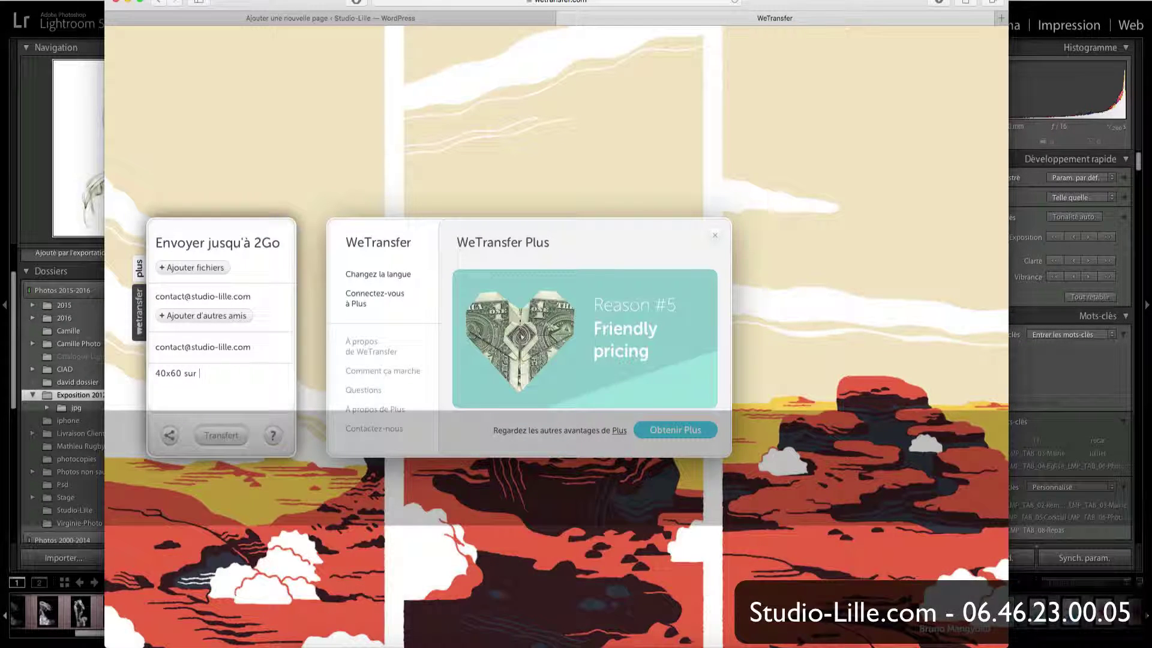
pyautogui.write('papier sutdio')
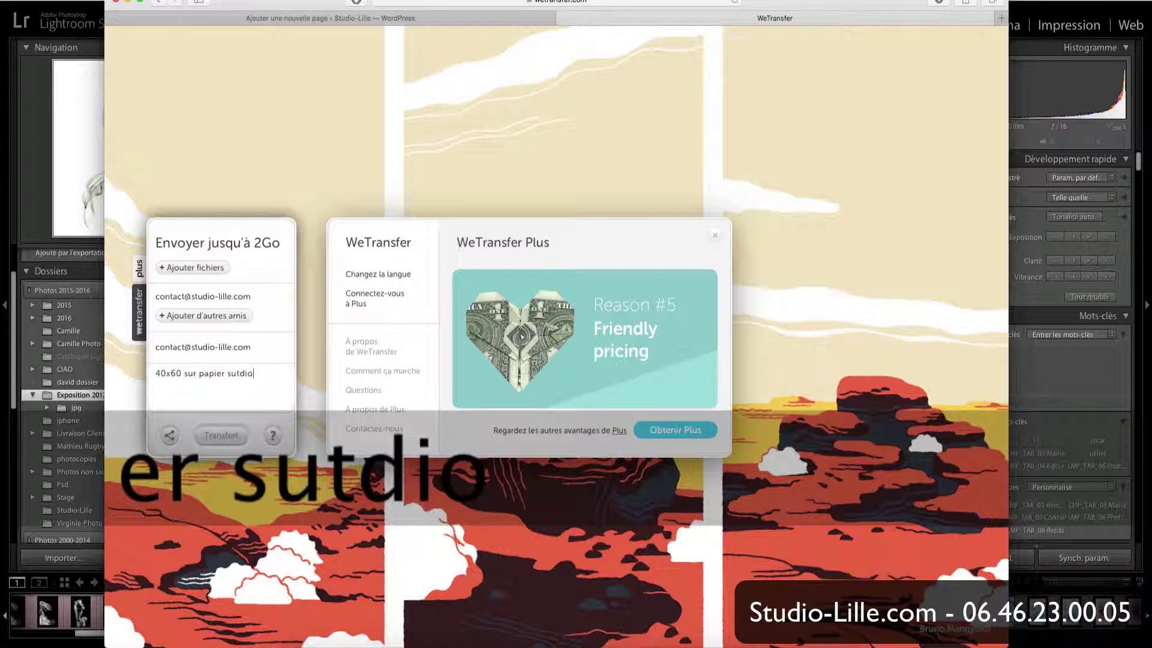
pyautogui.press('BackSpace')
pyautogui.press('BackSpace')
pyautogui.press('BackSpace')
pyautogui.press('BackSpace')
pyautogui.press('BackSpace')
pyautogui.write('tudio lille 260 ')
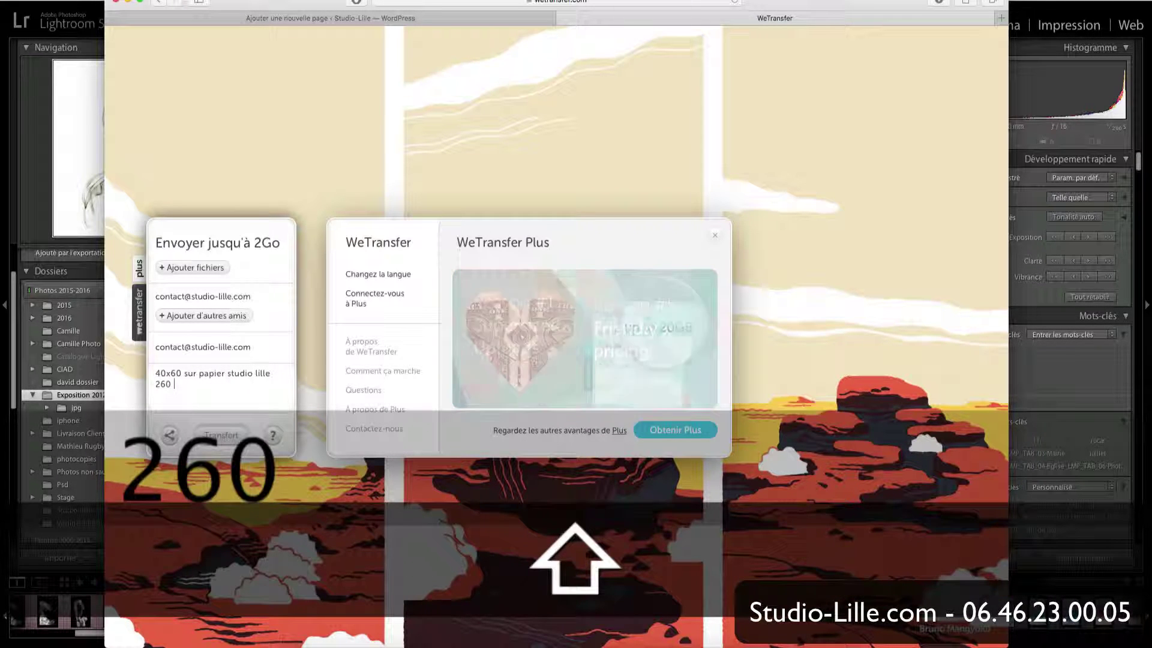
pyautogui.write('lustré')
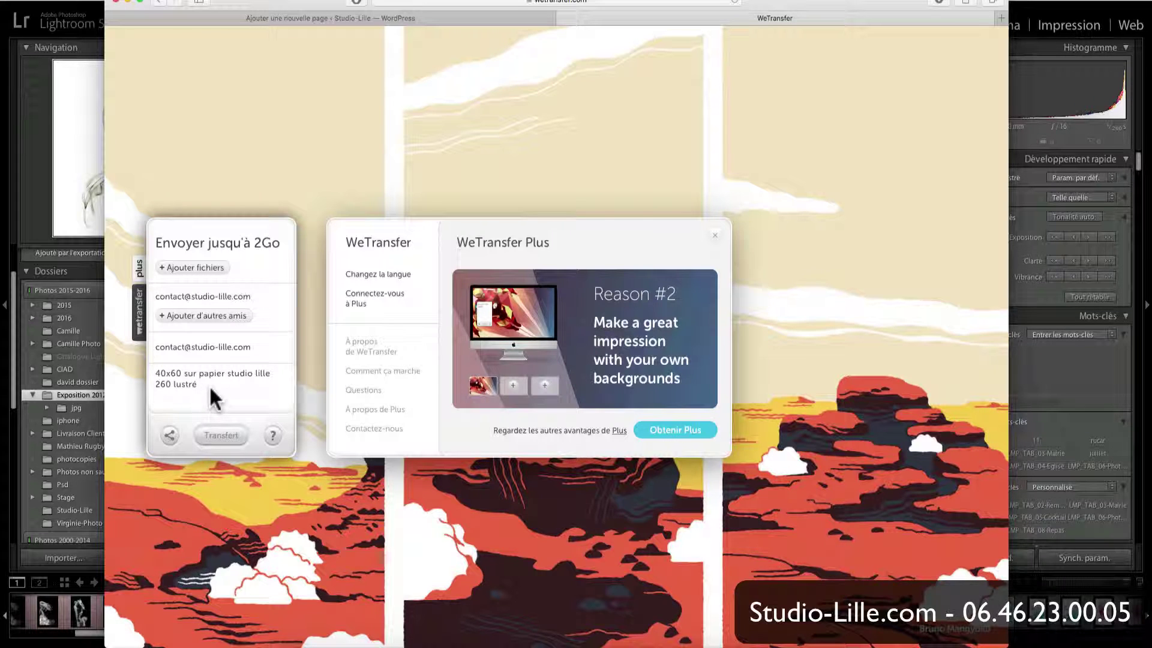
pyautogui.press('Return')
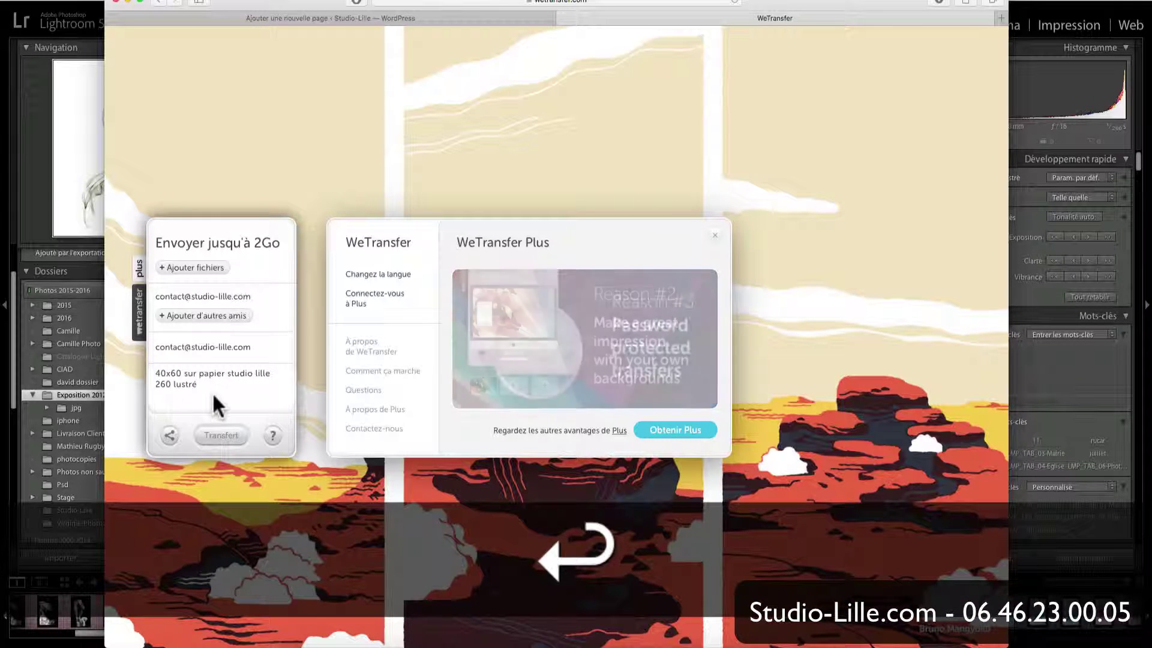
pyautogui.click(209, 268)
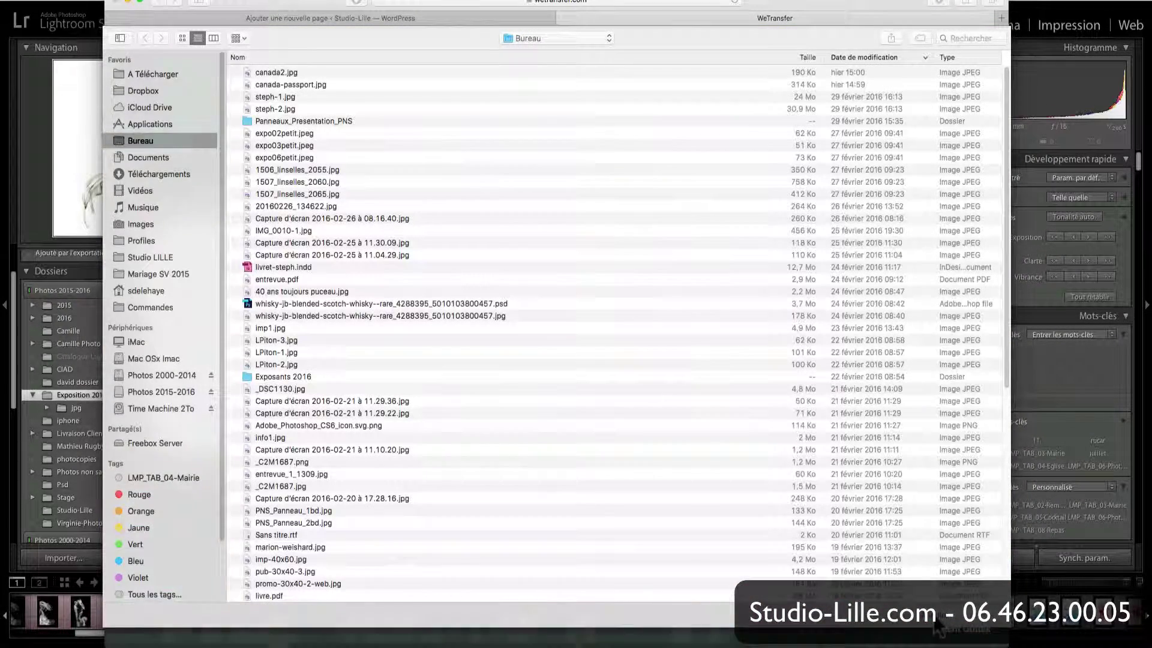
pyautogui.click(939, 627)
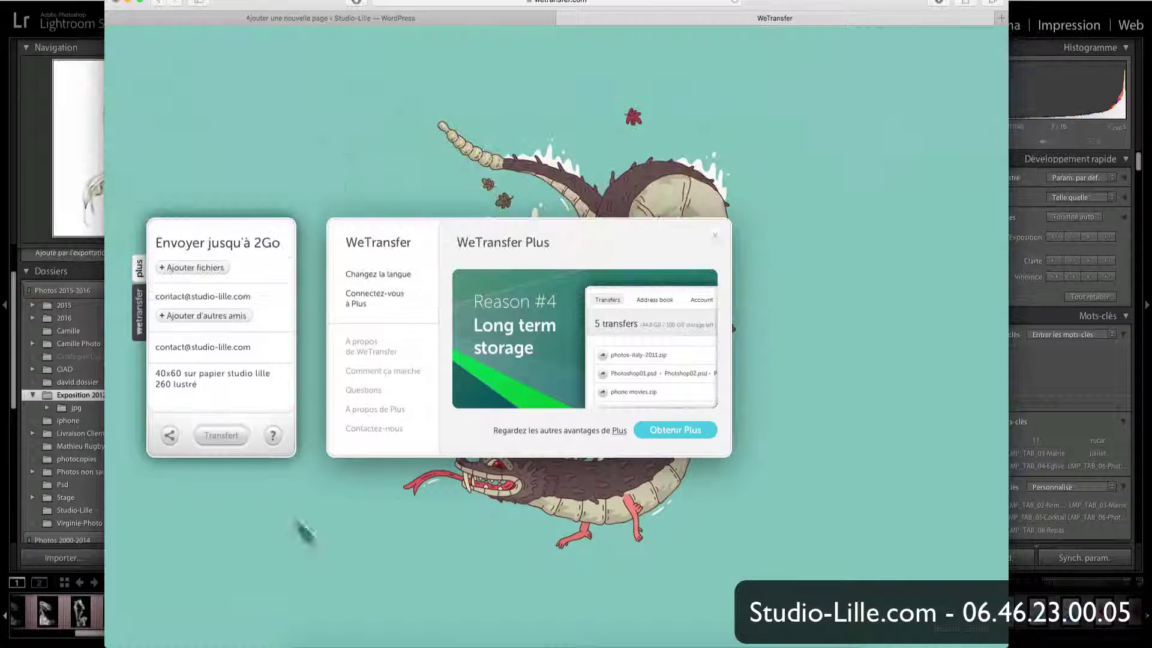